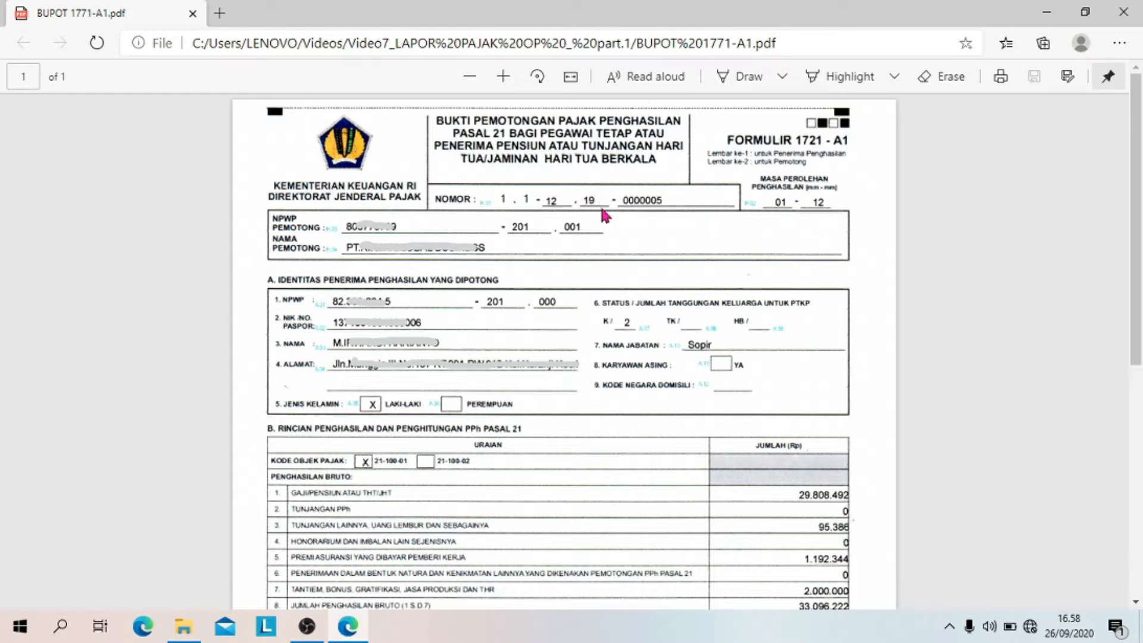
Step: Review the income, deduction and PPh 21 calculation figures in the 1721-A1 withholding slip
{"action": "scroll", "coordinate": [634, 265], "scroll_direction": "down", "scroll_amount": 2}
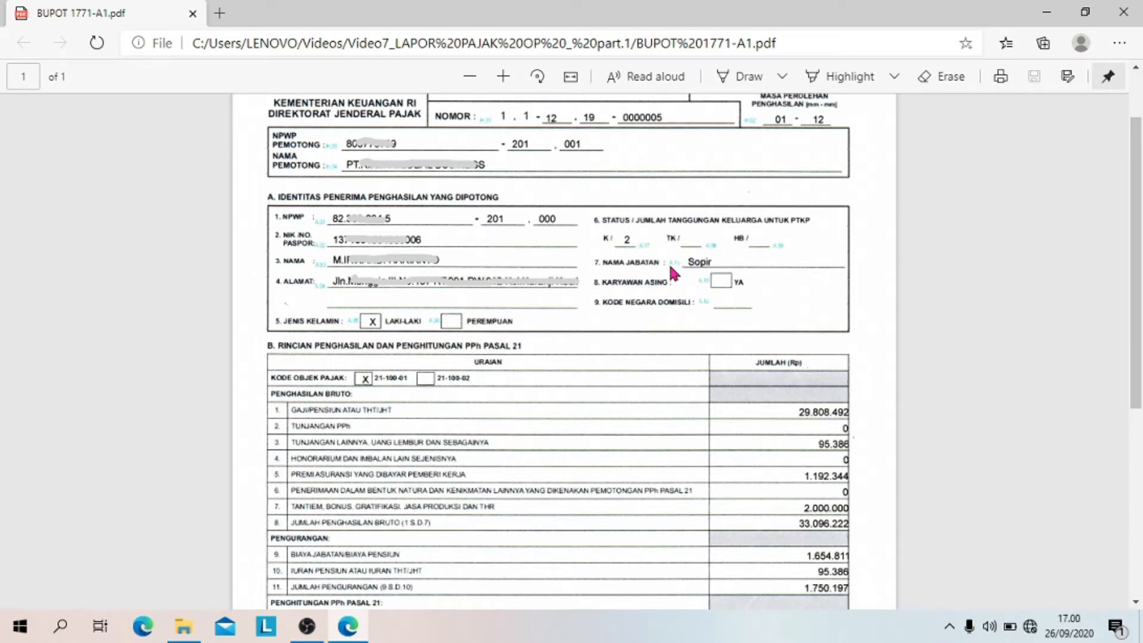
{"action": "scroll", "coordinate": [667, 327], "scroll_direction": "down", "scroll_amount": 3}
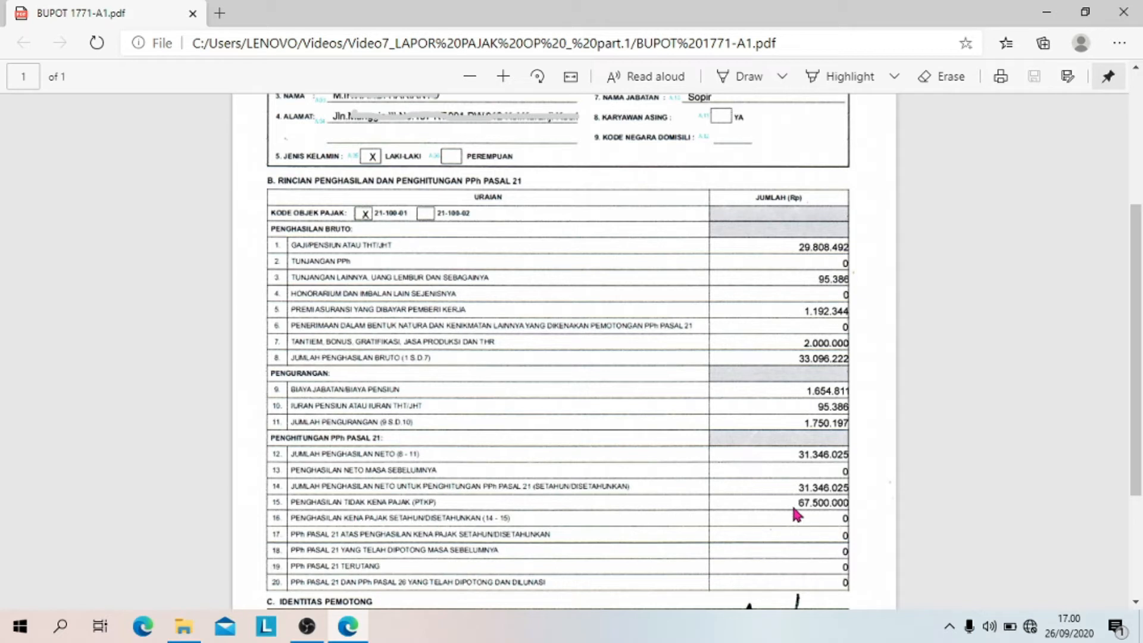
{"action": "scroll", "coordinate": [793, 508], "scroll_direction": "down", "scroll_amount": 3}
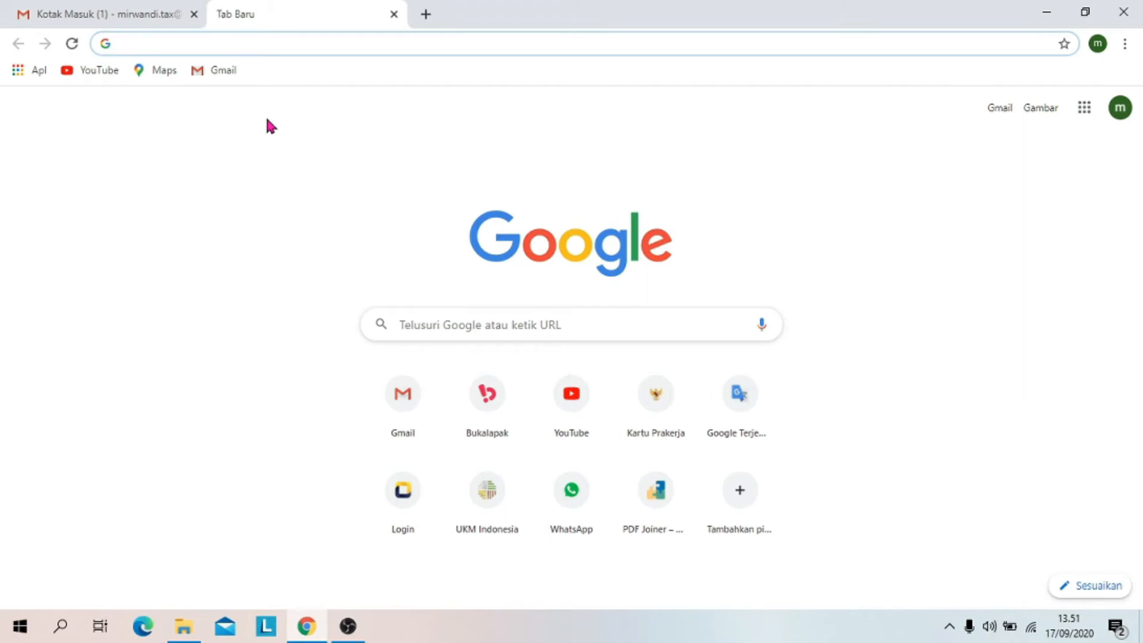
Step: Go to pajak.go.id in the browser and open the site's login page
{"action": "type", "text": "pajak.go.i"}
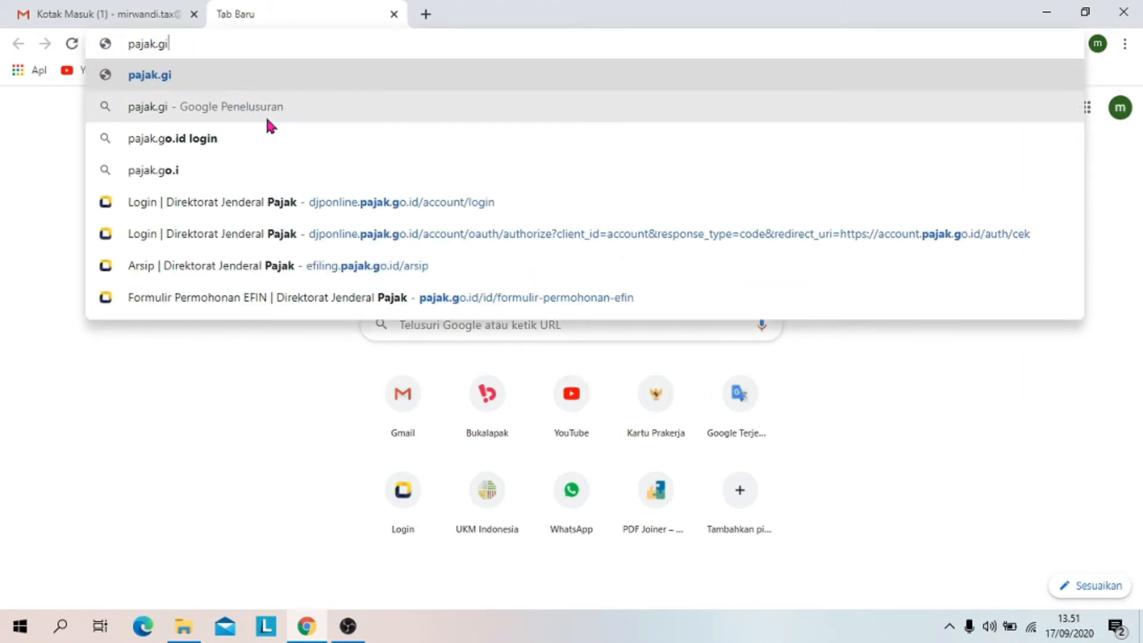
{"action": "key", "text": "BackSpace"}
{"action": "type", "text": "o.id"}
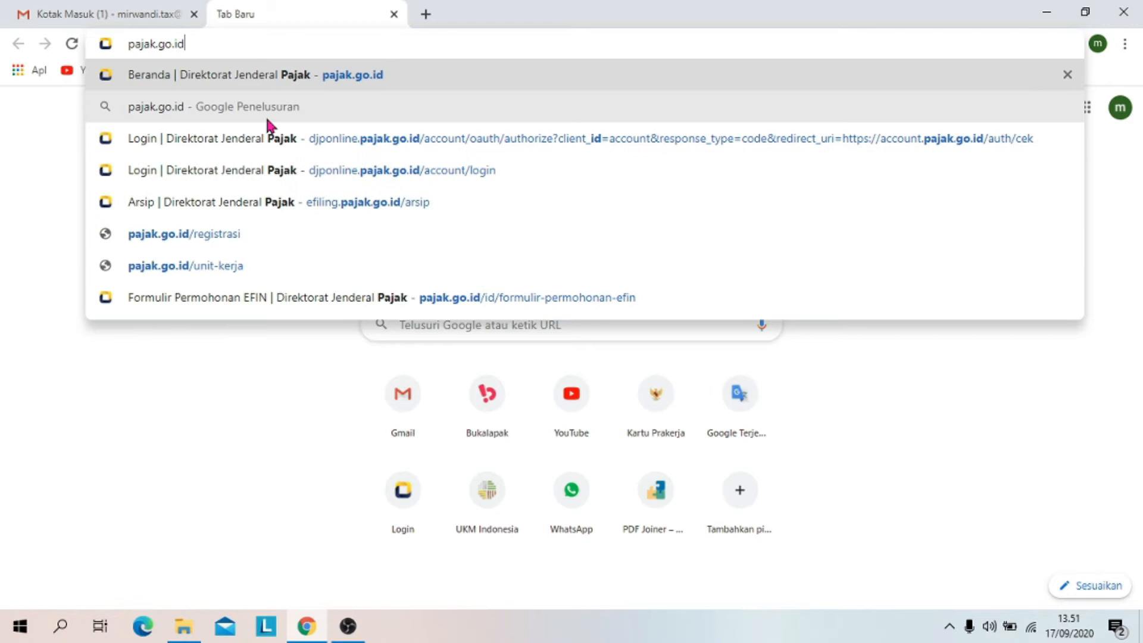
{"action": "key", "text": "Return"}
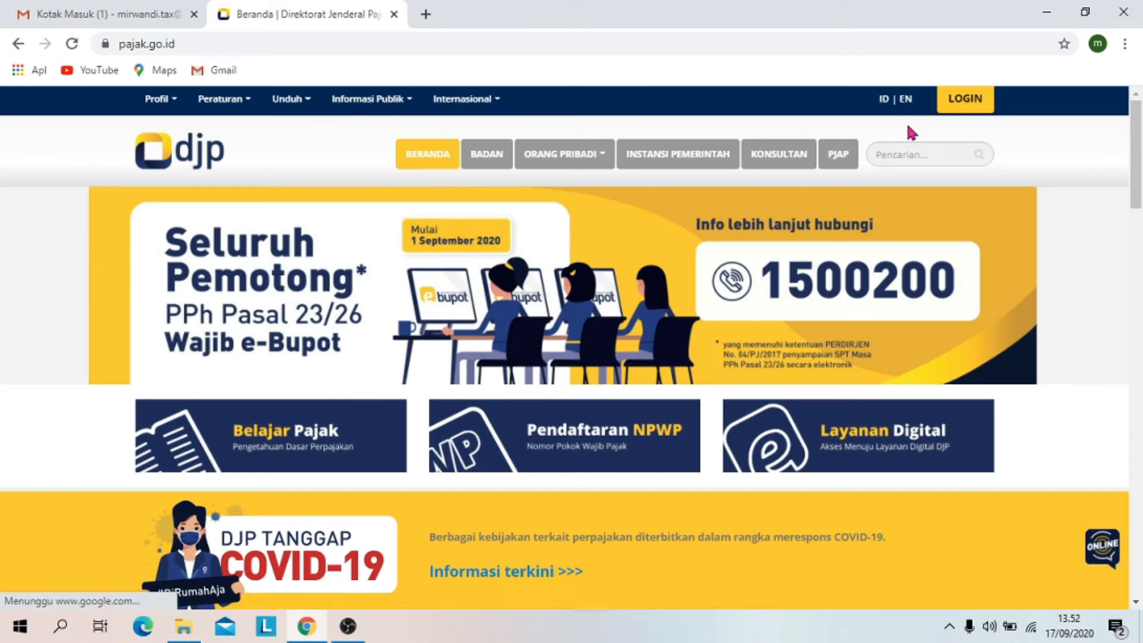
{"action": "left_click", "coordinate": [966, 101]}
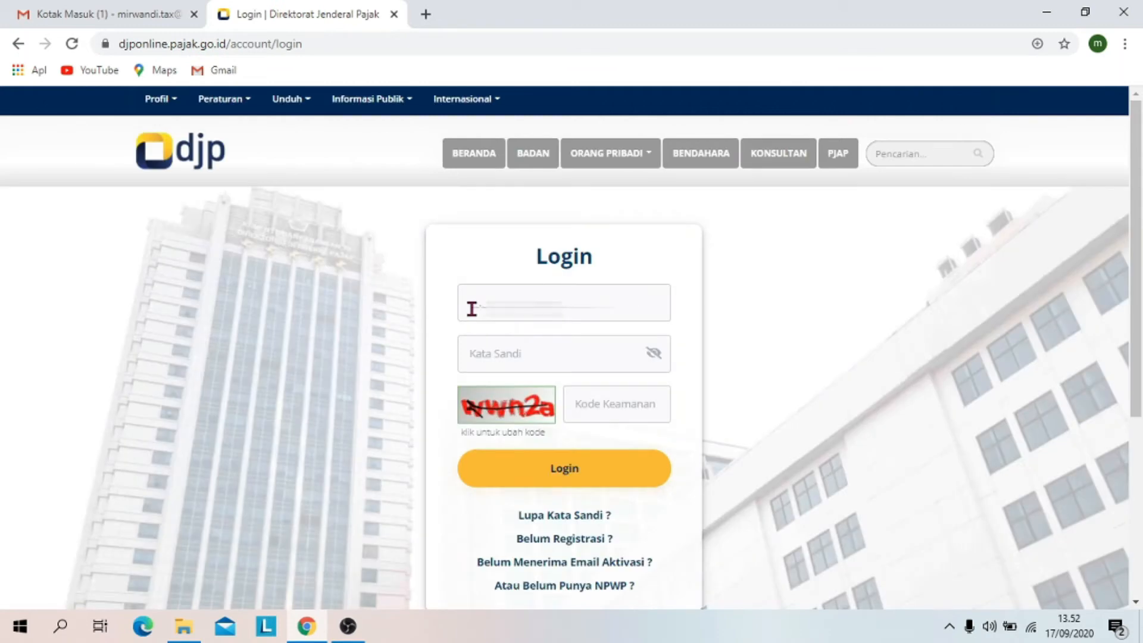
Step: Log in to DJP Online with the taxpayer number, account password and security code
{"action": "left_click", "coordinate": [471, 305]}
{"action": "type", "text": "82."}
{"action": "key", "text": "Tab"}
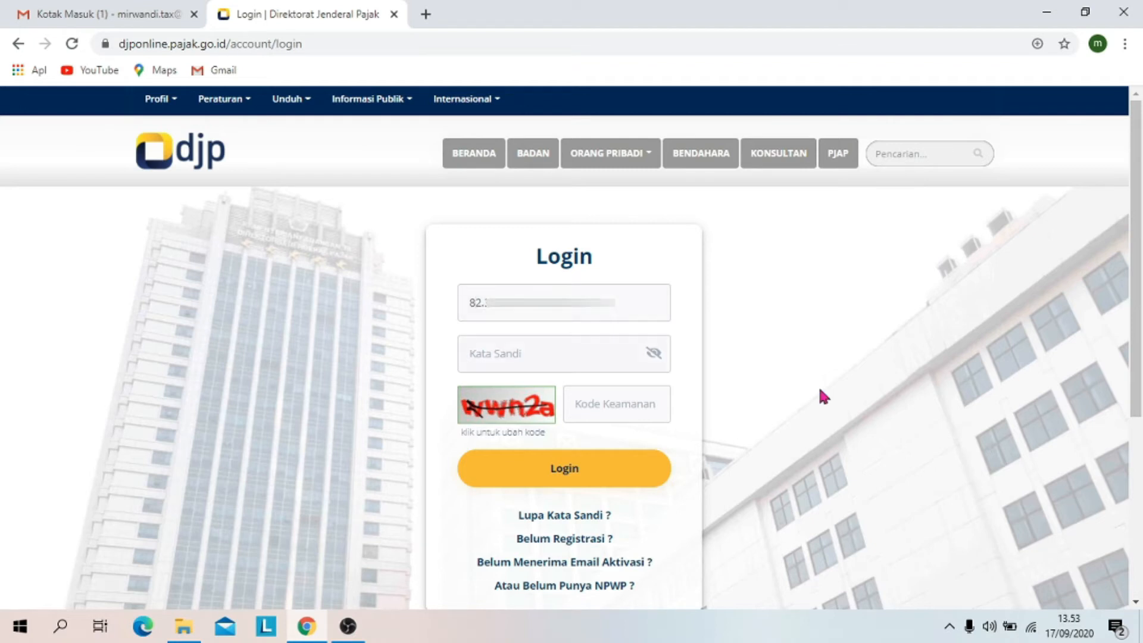
{"action": "type", "text": "•••••••••"}
{"action": "key", "text": "Tab"}
{"action": "type", "text": "w"}
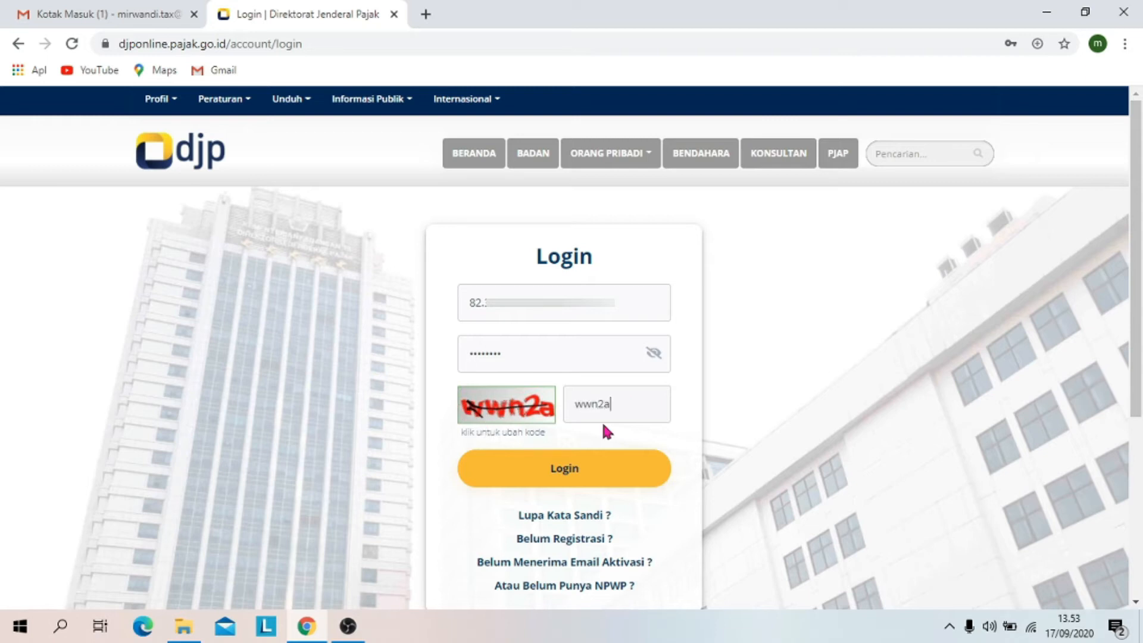
{"action": "left_click", "coordinate": [554, 476]}
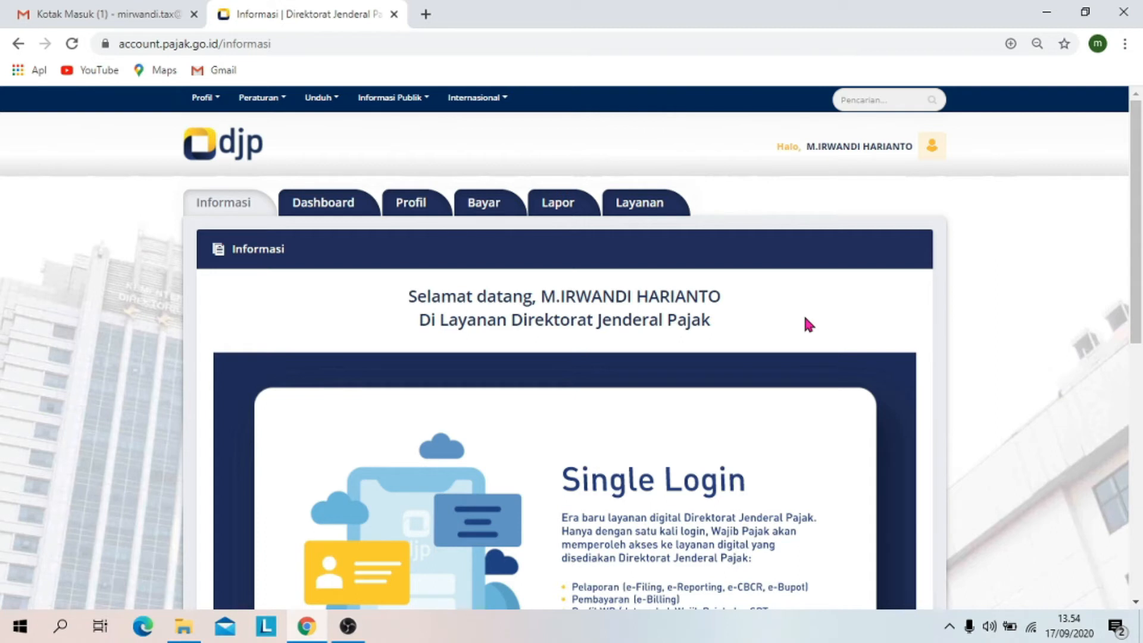
Step: Open e-Filing from the Lapor services and start creating a new SPT
{"action": "left_click", "coordinate": [559, 209]}
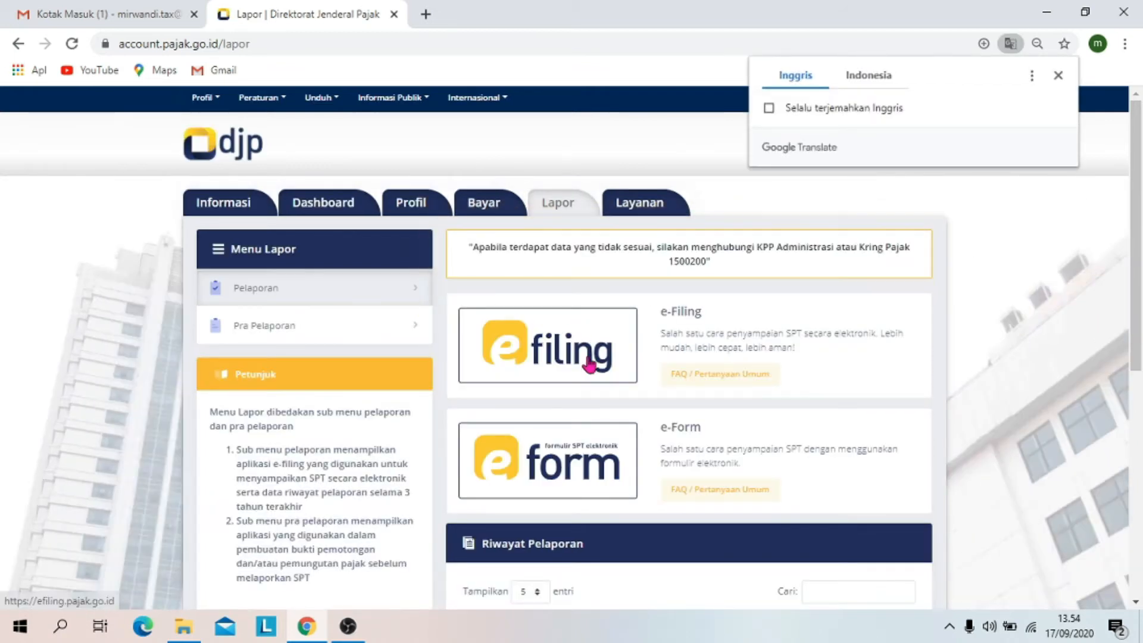
{"action": "left_click", "coordinate": [554, 360]}
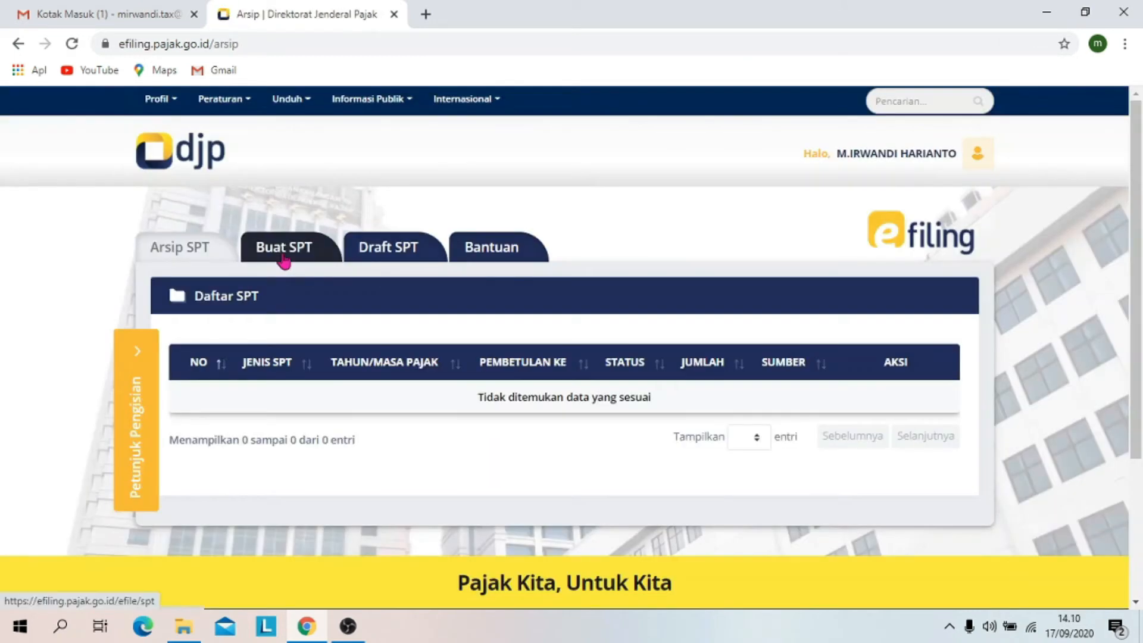
{"action": "left_click", "coordinate": [283, 256]}
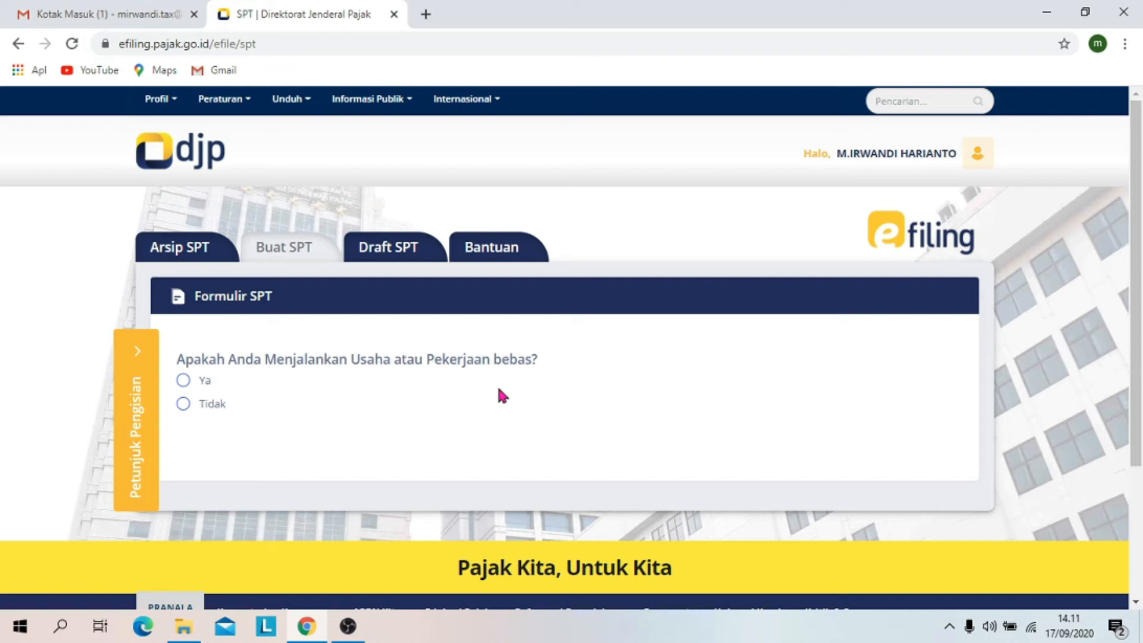
Step: Answer Tidak to business or freelance work, Tidak to separate tax obligations and Ya to gross income under 60 million, and open SPT 1770 SS
{"action": "left_click", "coordinate": [184, 404]}
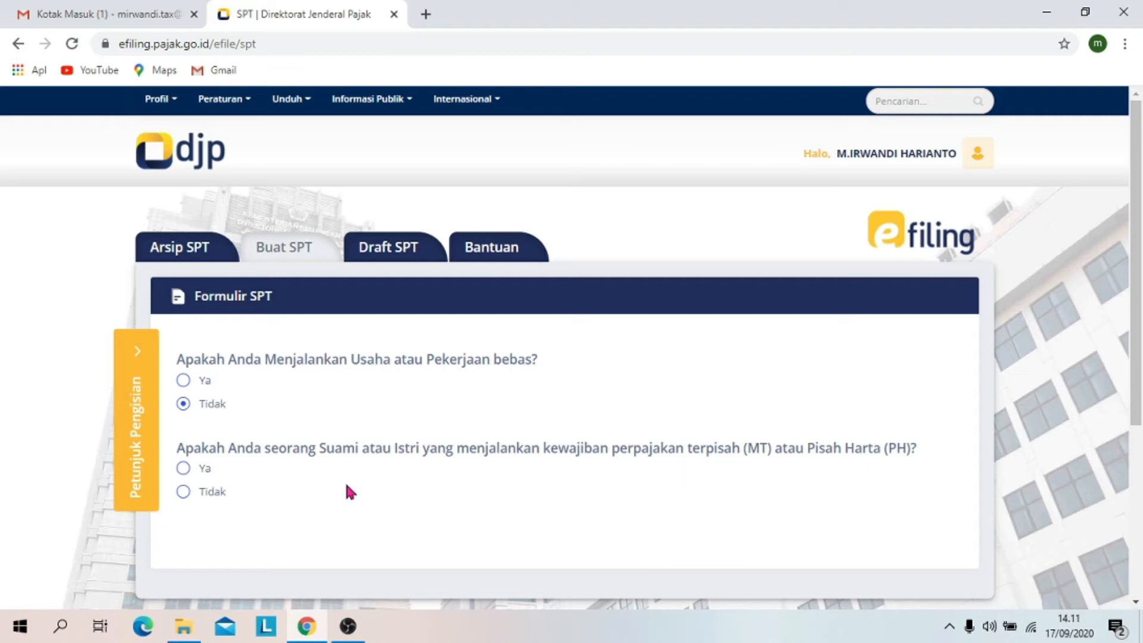
{"action": "left_click", "coordinate": [183, 493]}
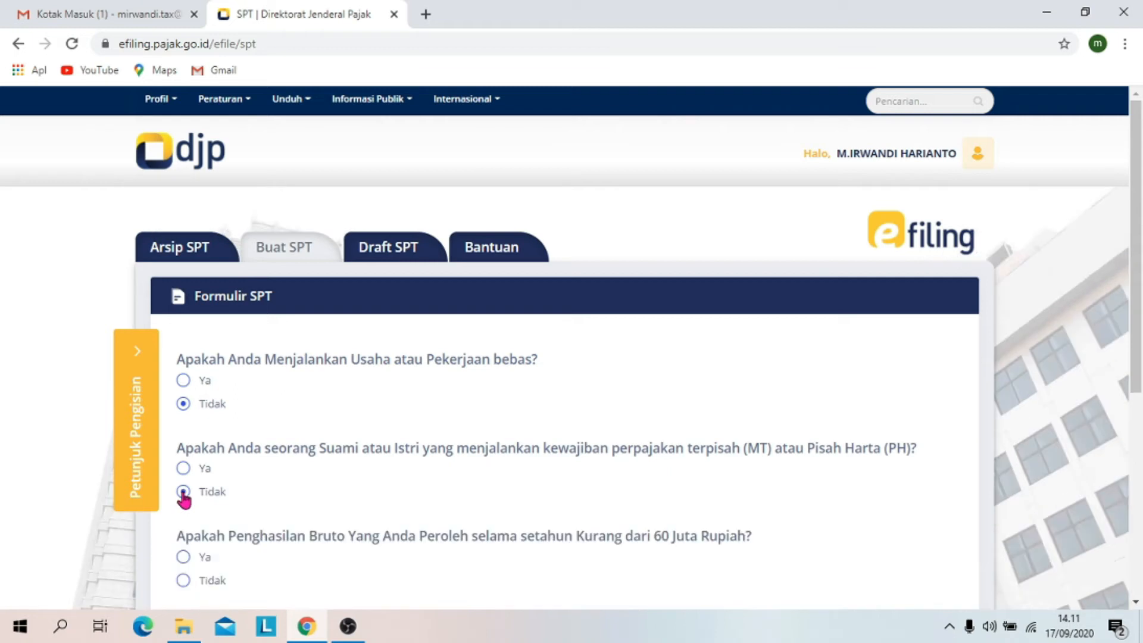
{"action": "scroll", "coordinate": [386, 557], "scroll_direction": "down", "scroll_amount": 1}
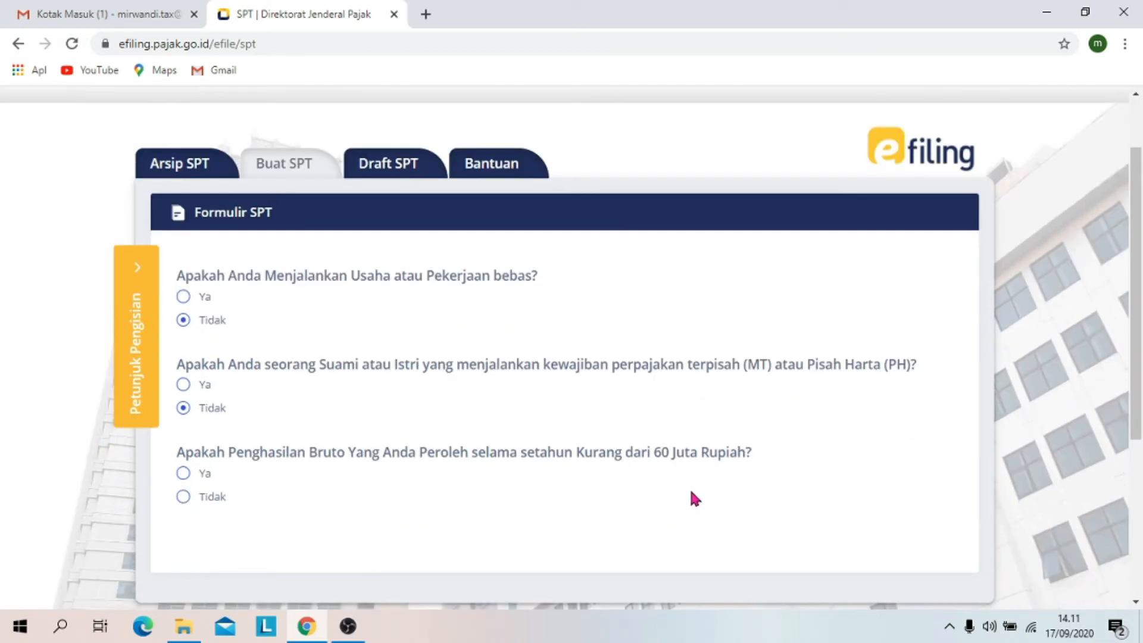
{"action": "left_click", "coordinate": [184, 474]}
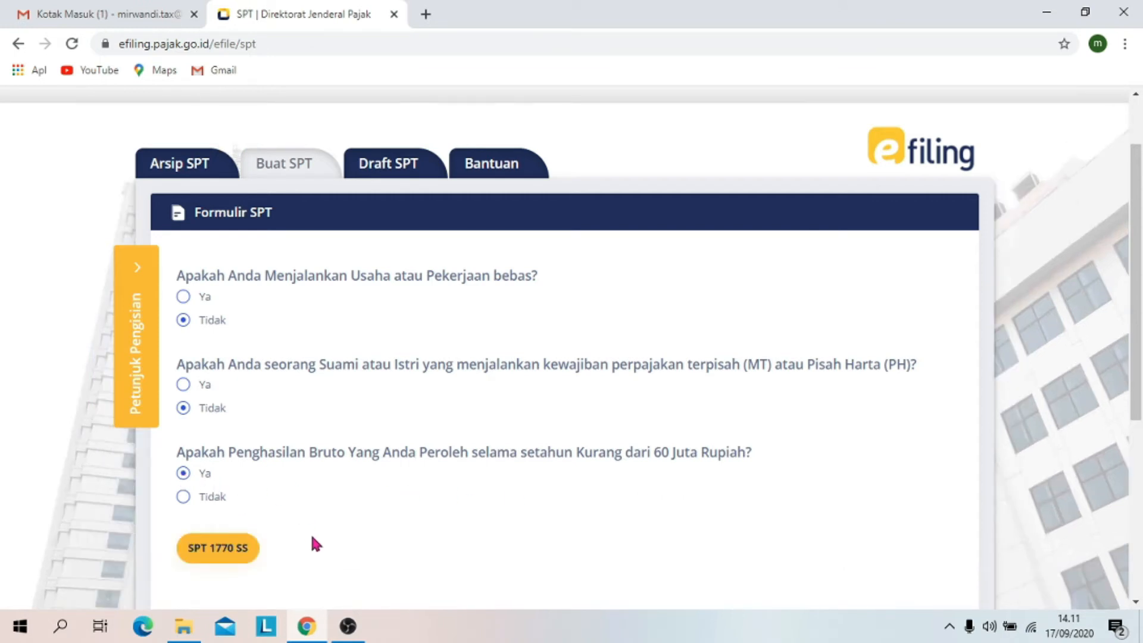
{"action": "scroll", "coordinate": [312, 538], "scroll_direction": "down", "scroll_amount": 1}
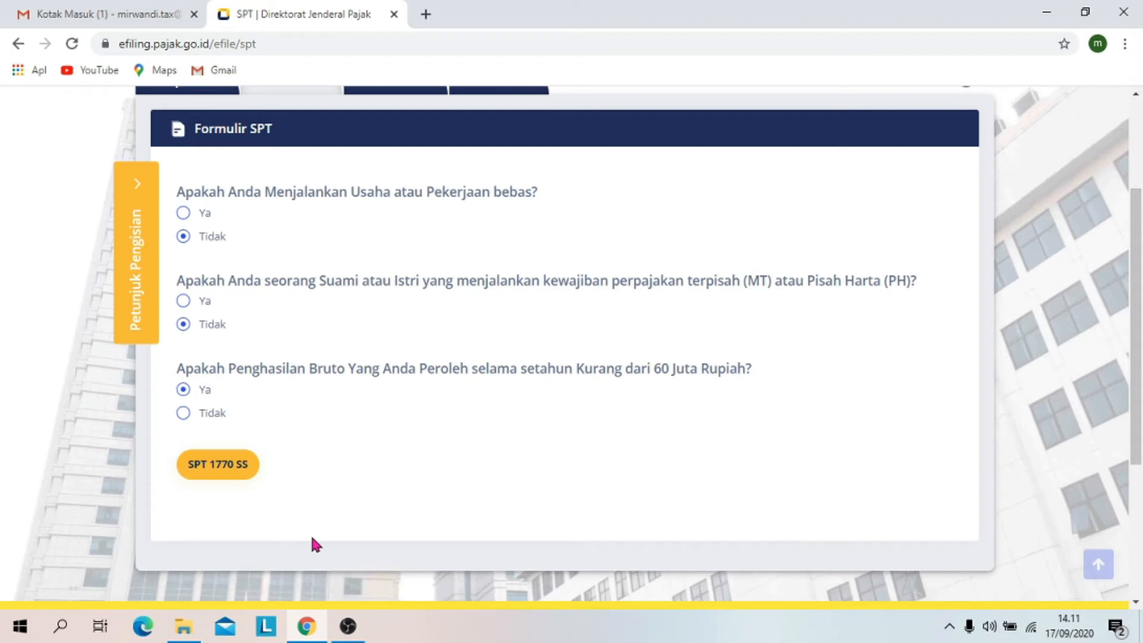
{"action": "left_click", "coordinate": [217, 467]}
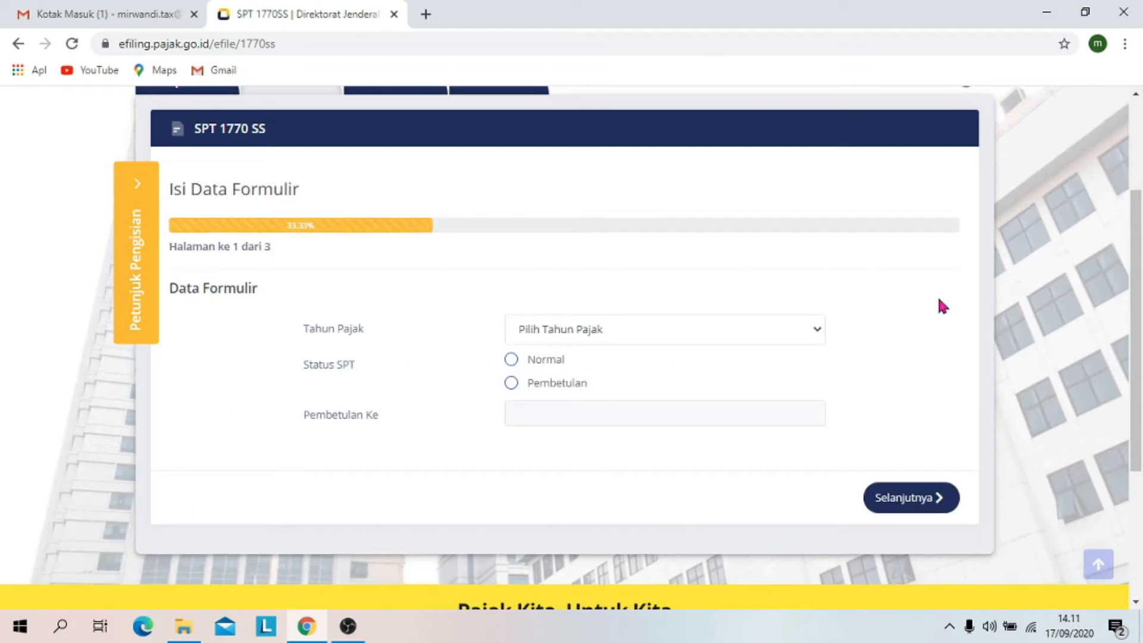
Step: Set the tax year to 2019 in the form data and continue to page 2
{"action": "left_click", "coordinate": [817, 335]}
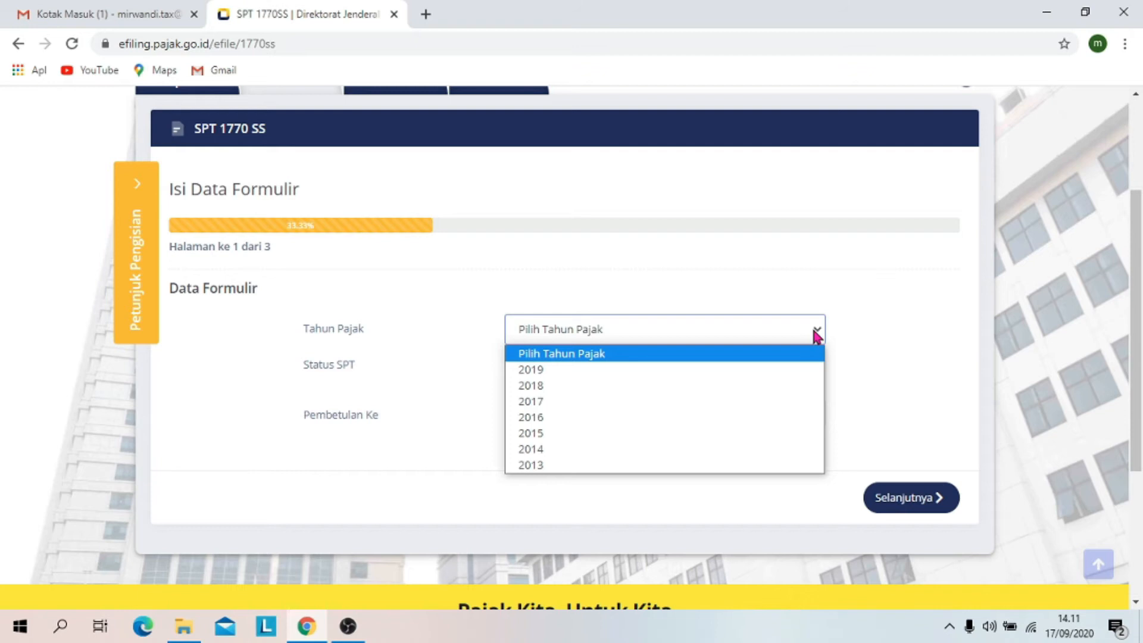
{"action": "left_click", "coordinate": [563, 376]}
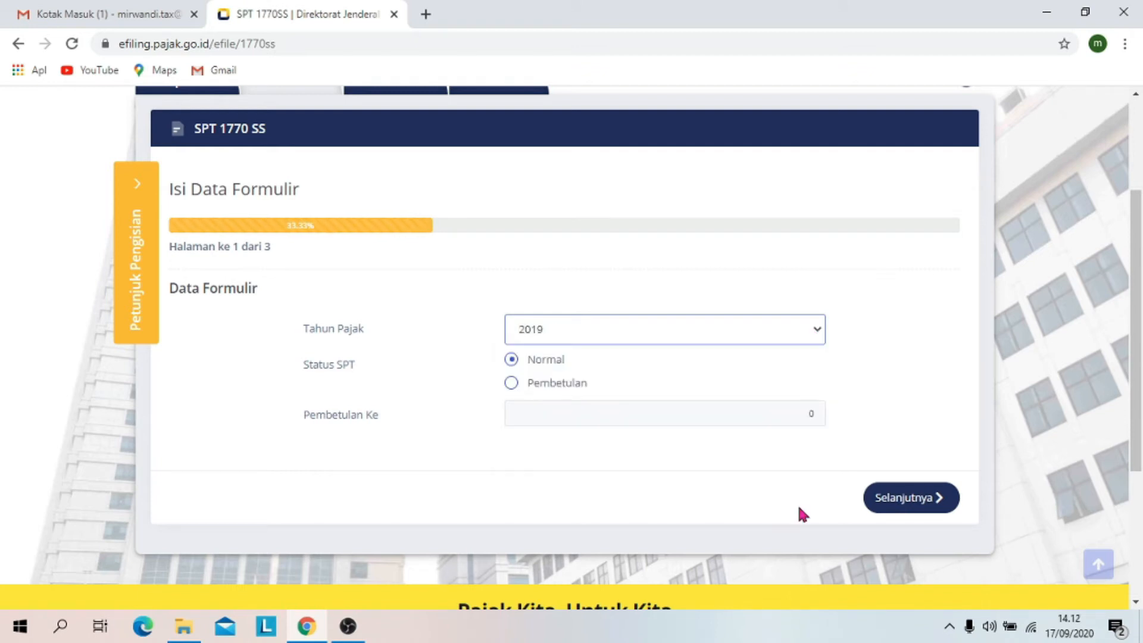
{"action": "left_click", "coordinate": [912, 503]}
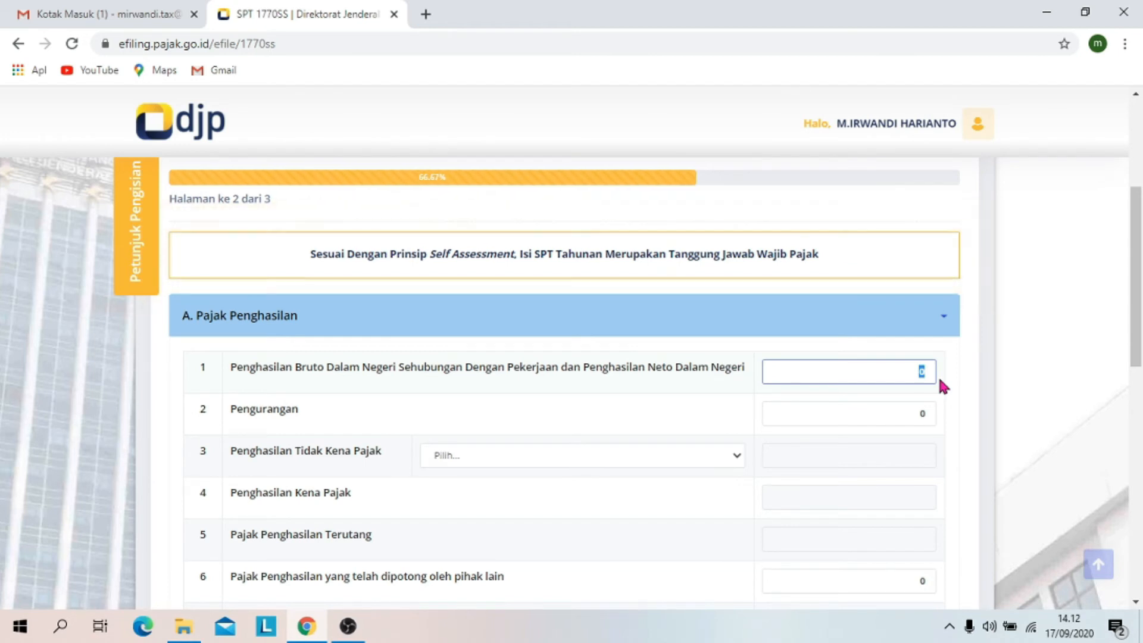
Step: In section A, enter 31.346.025 as the domestic income in row 1 and 1.750.197 as Pengurangan
{"action": "type", "text": "3"}
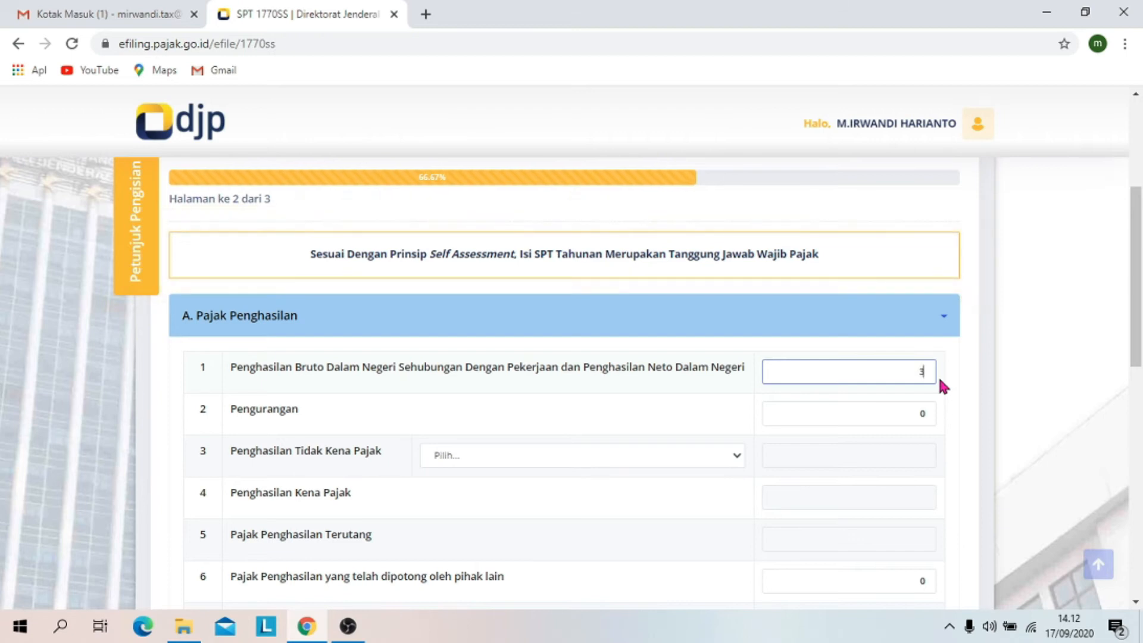
{"action": "type", "text": "1.346.025"}
{"action": "key", "text": "Tab"}
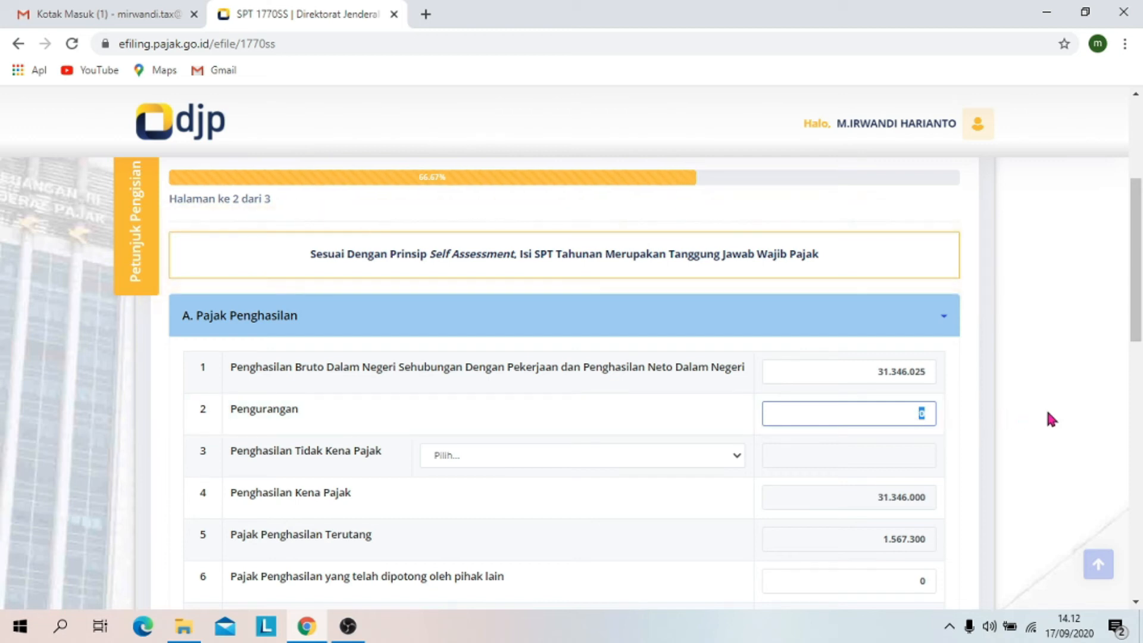
{"action": "key", "text": "BackSpace"}
{"action": "type", "text": "1.750.197"}
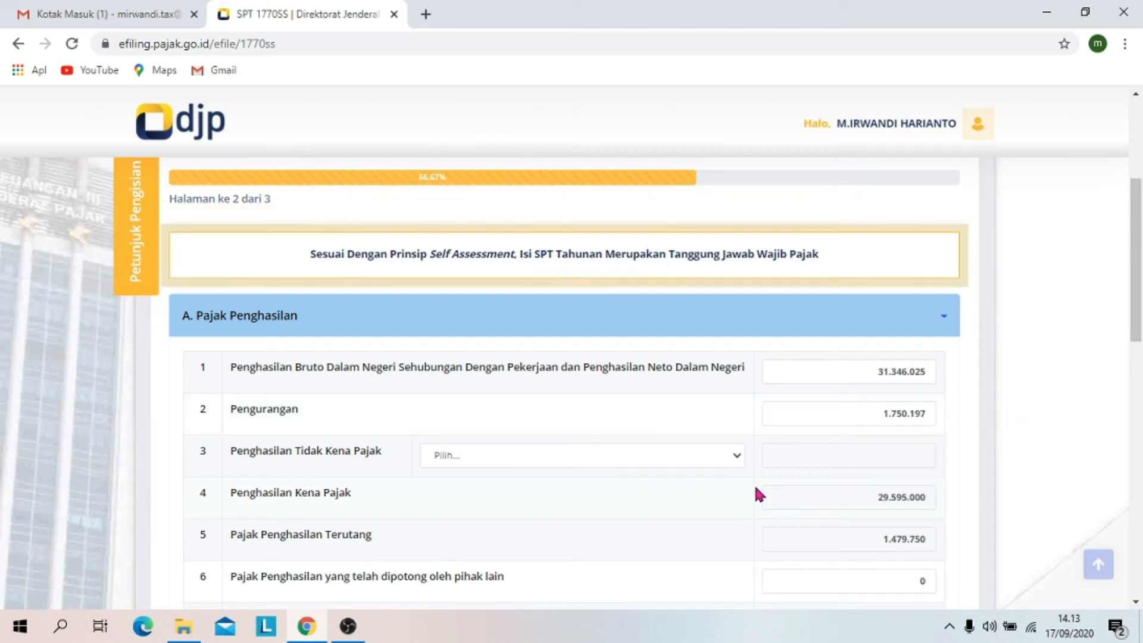
Step: Set Penghasilan Tidak Kena Pajak to K/2 Kawin Tanggungan 2 Orang and proceed to section B
{"action": "left_click", "coordinate": [734, 461]}
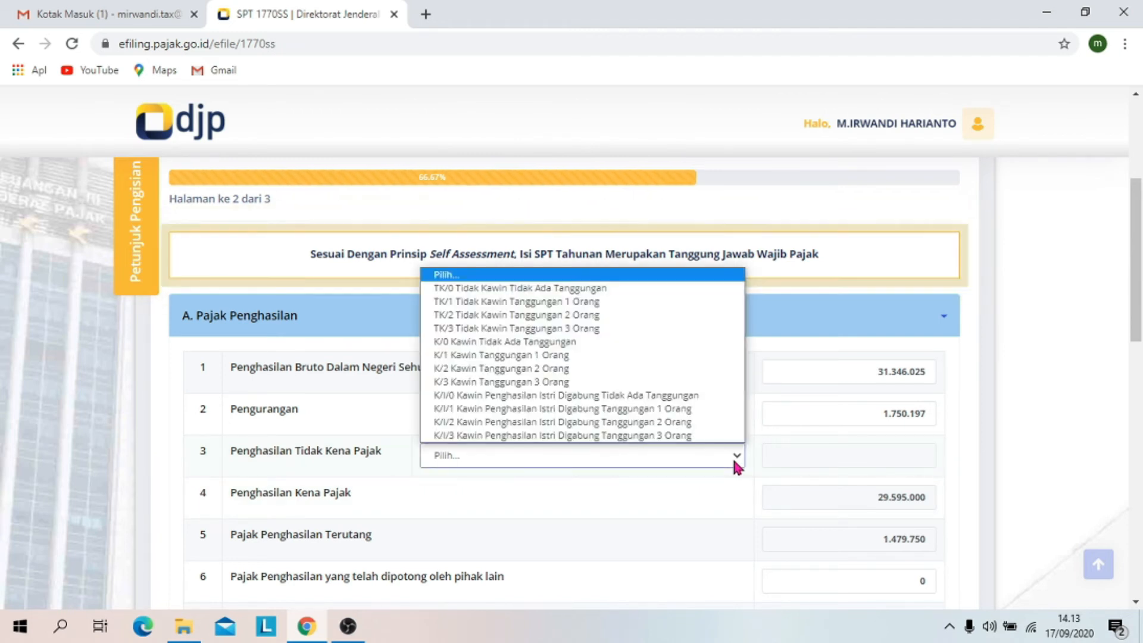
{"action": "left_click", "coordinate": [552, 369]}
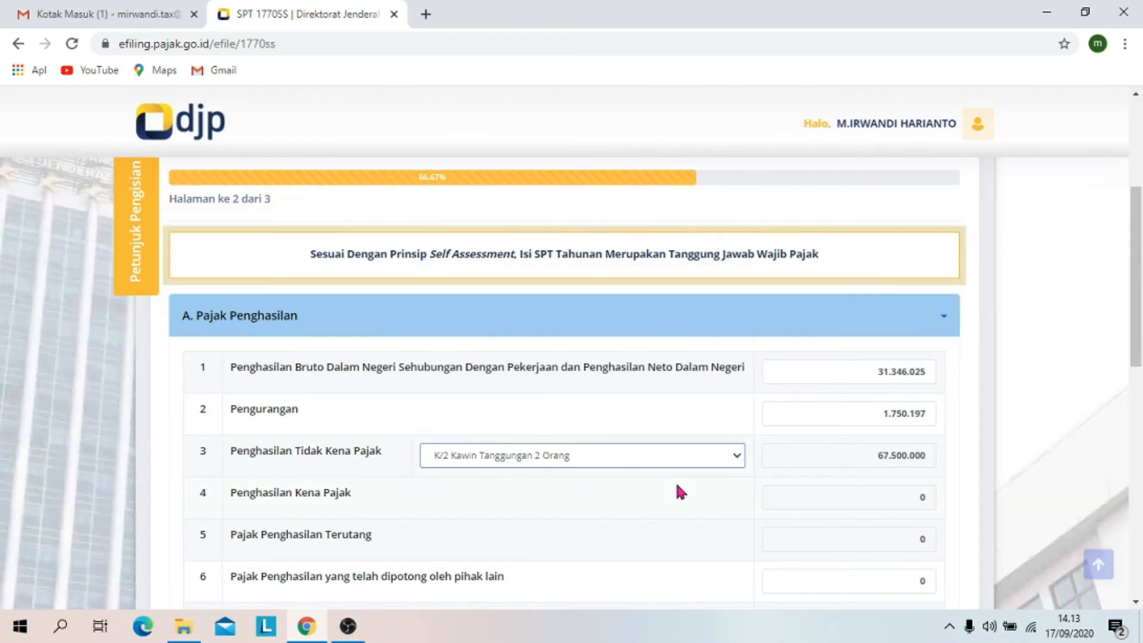
{"action": "scroll", "coordinate": [677, 486], "scroll_direction": "down", "scroll_amount": 3}
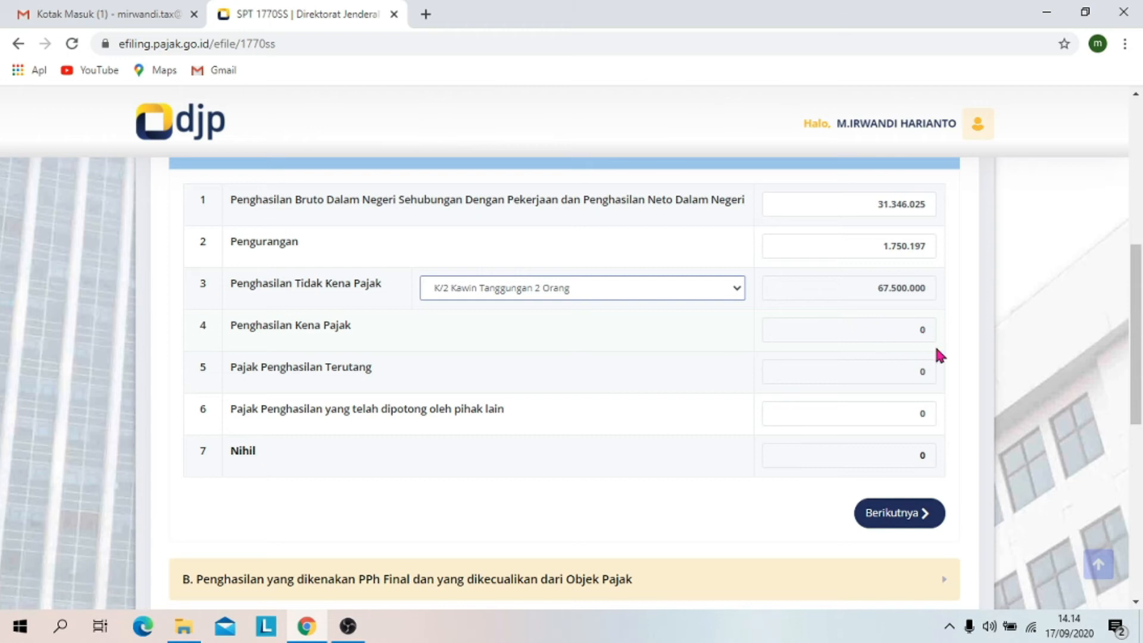
{"action": "scroll", "coordinate": [940, 356], "scroll_direction": "up", "scroll_amount": 1}
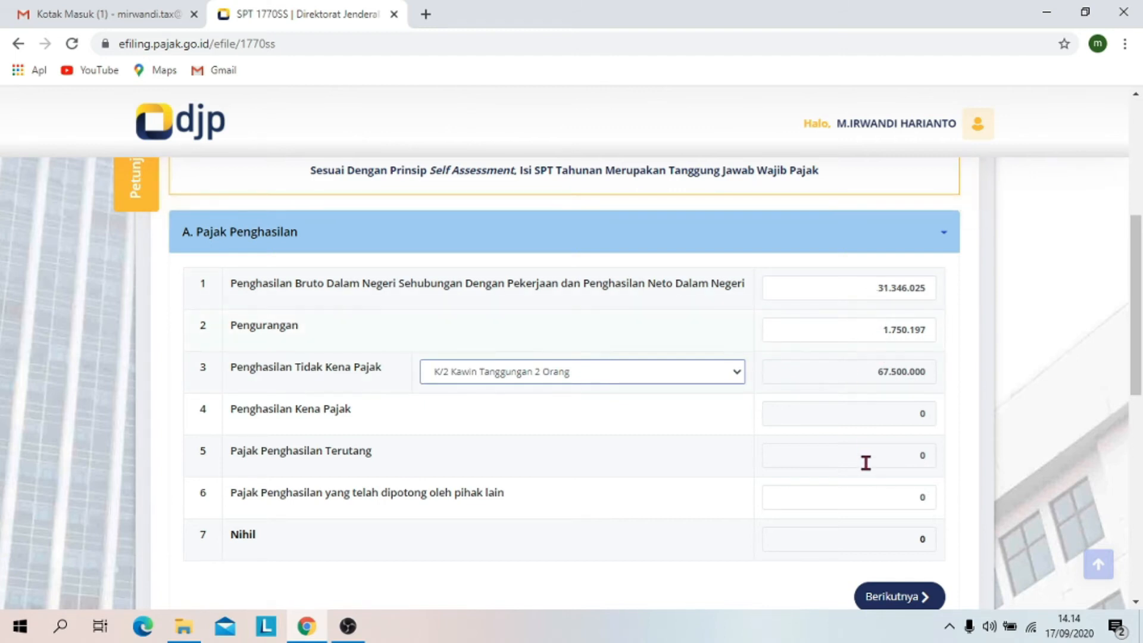
{"action": "scroll", "coordinate": [866, 463], "scroll_direction": "down", "scroll_amount": 4}
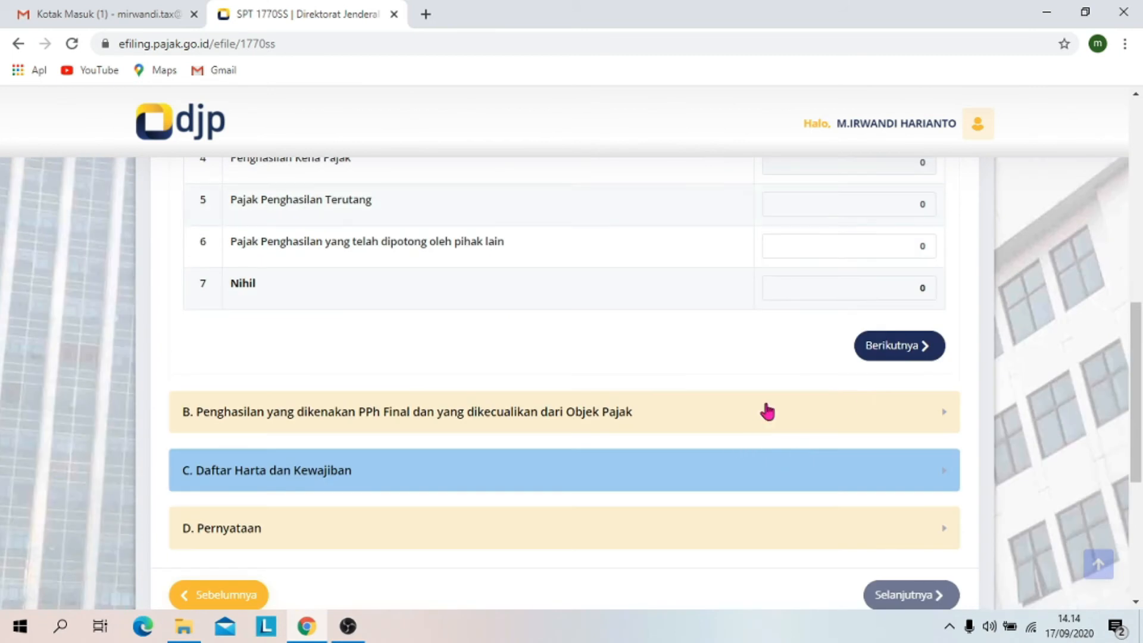
{"action": "left_click", "coordinate": [898, 347]}
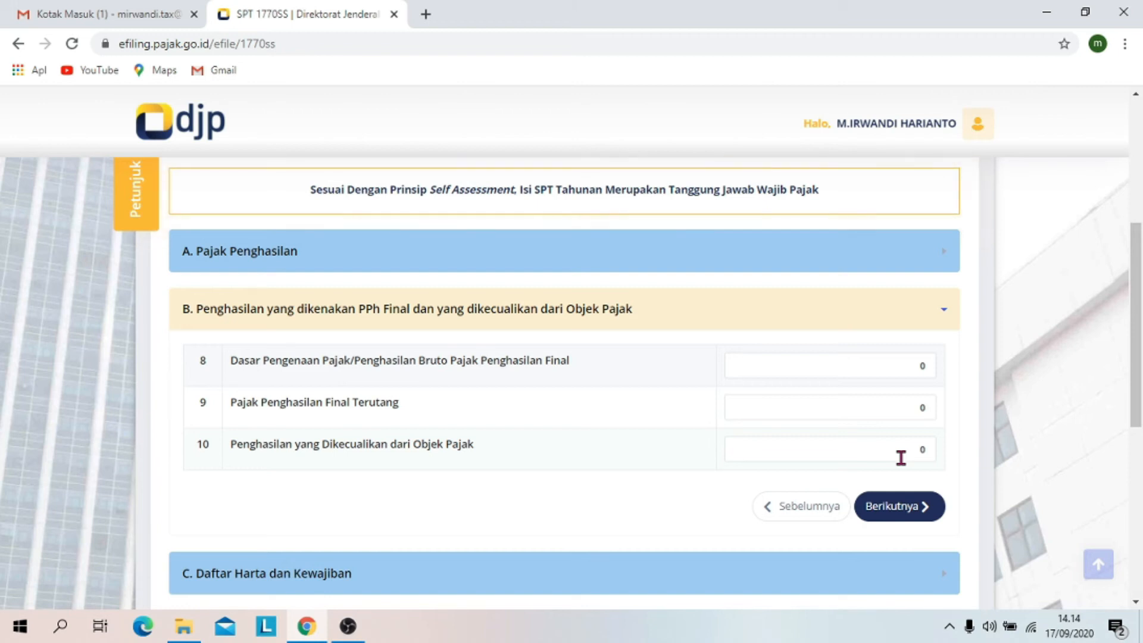
Step: Continue past section B without entries and enter 13.500.000 as the total assets owned at year end in section C
{"action": "scroll", "coordinate": [901, 458], "scroll_direction": "down", "scroll_amount": 1}
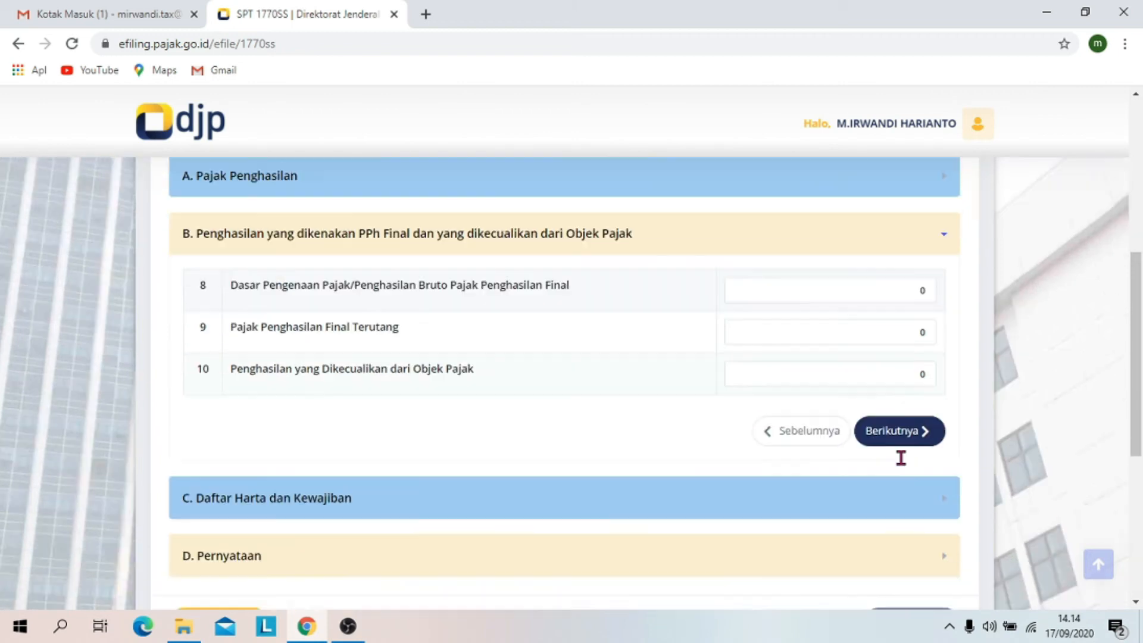
{"action": "left_click", "coordinate": [901, 423]}
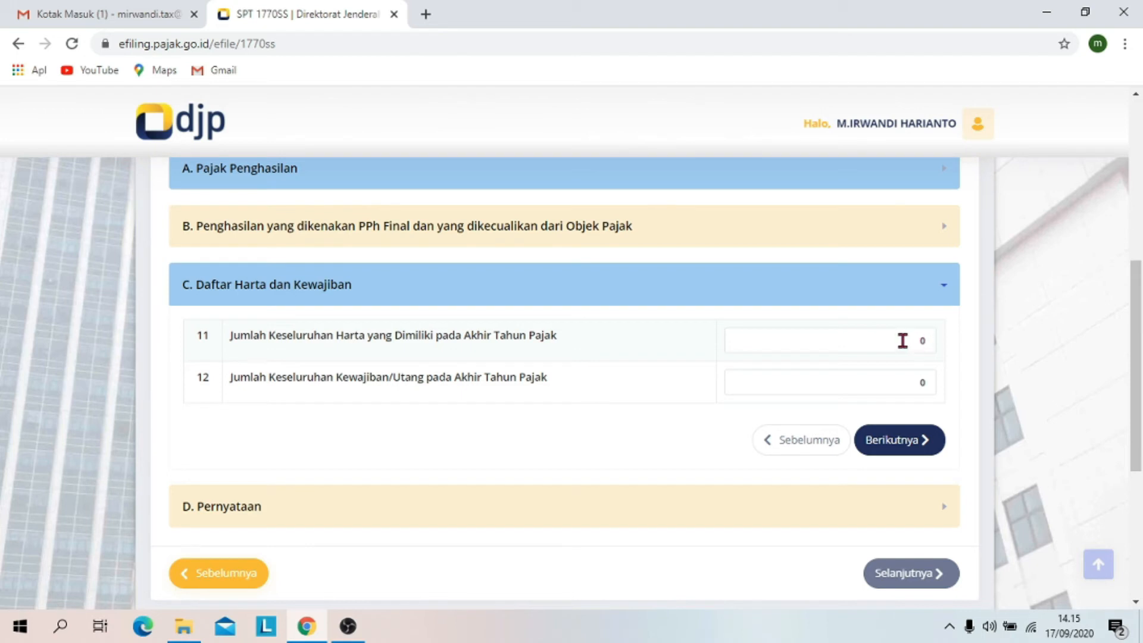
{"action": "left_click", "coordinate": [933, 343]}
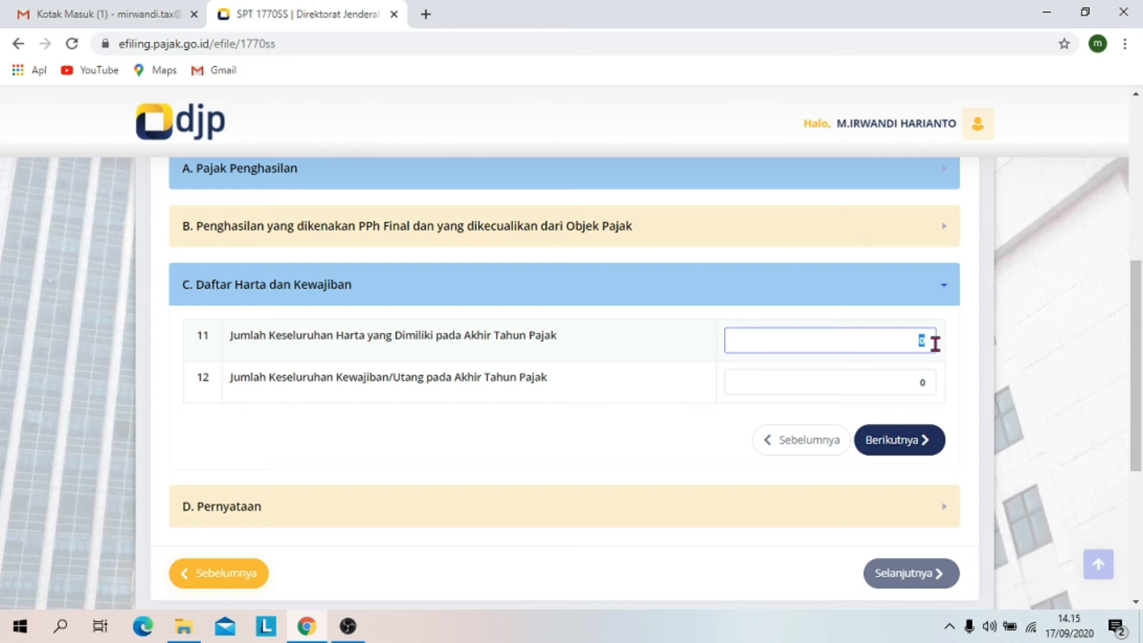
{"action": "type", "text": "13500000"}
{"action": "key", "text": "Tab"}
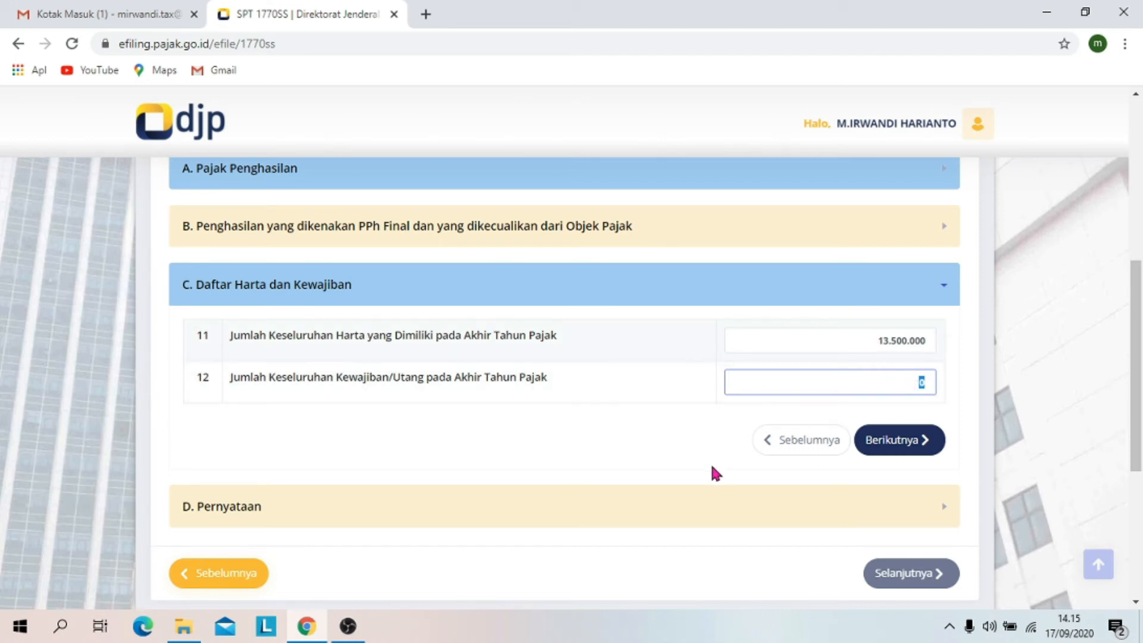
Step: Leave the year-end liabilities in section C at 0, agree to the declaration in section D and continue to page 3
{"action": "scroll", "coordinate": [711, 466], "scroll_direction": "down", "scroll_amount": 2}
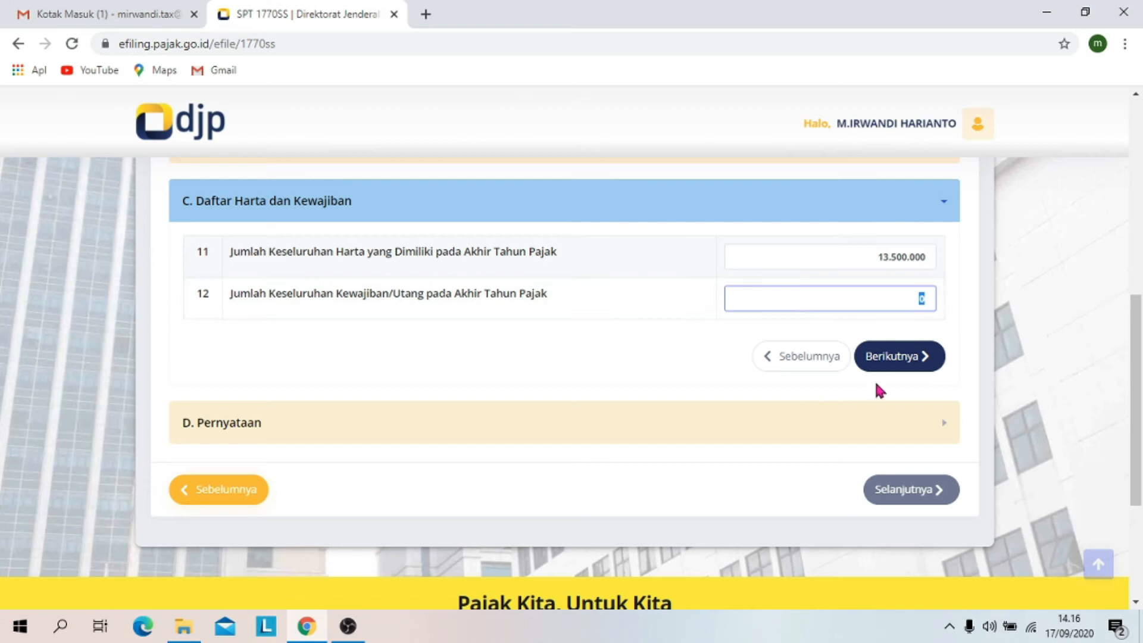
{"action": "left_click", "coordinate": [892, 360]}
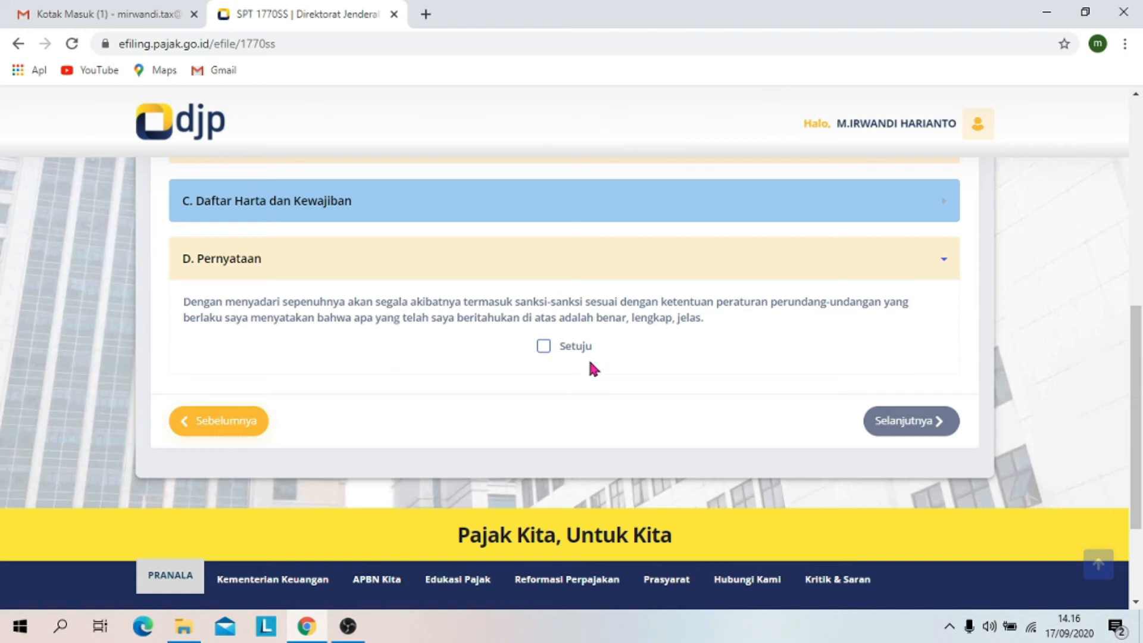
{"action": "left_click", "coordinate": [543, 353]}
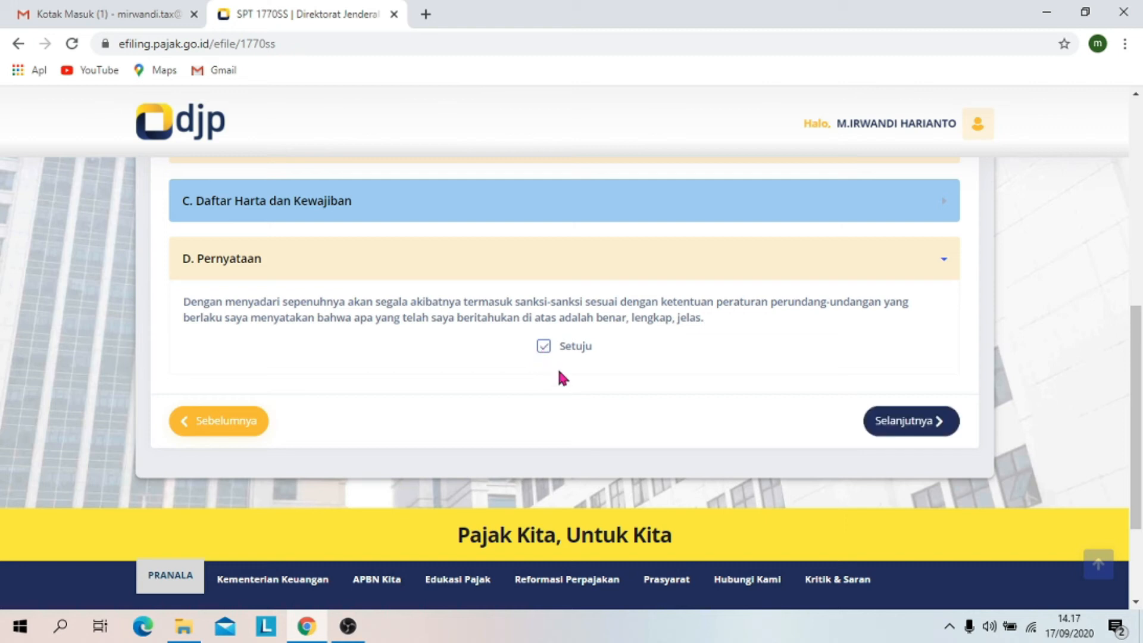
{"action": "left_click", "coordinate": [906, 423]}
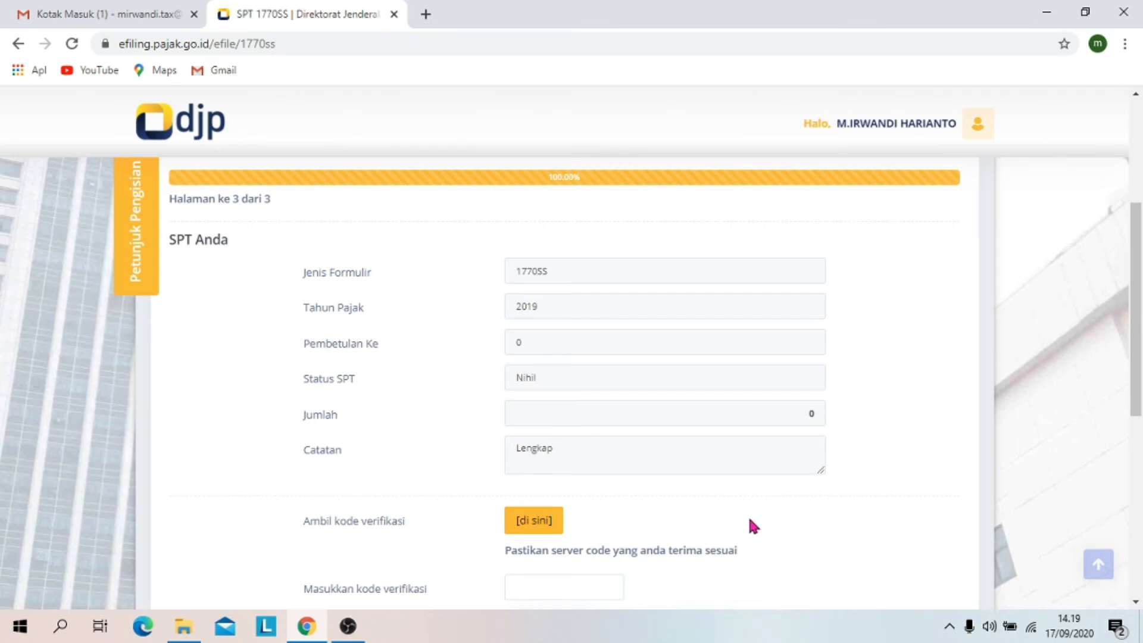
Step: Request the verification code, submit the 1770SS return and close the info notice about income below PTKP
{"action": "left_click", "coordinate": [533, 521]}
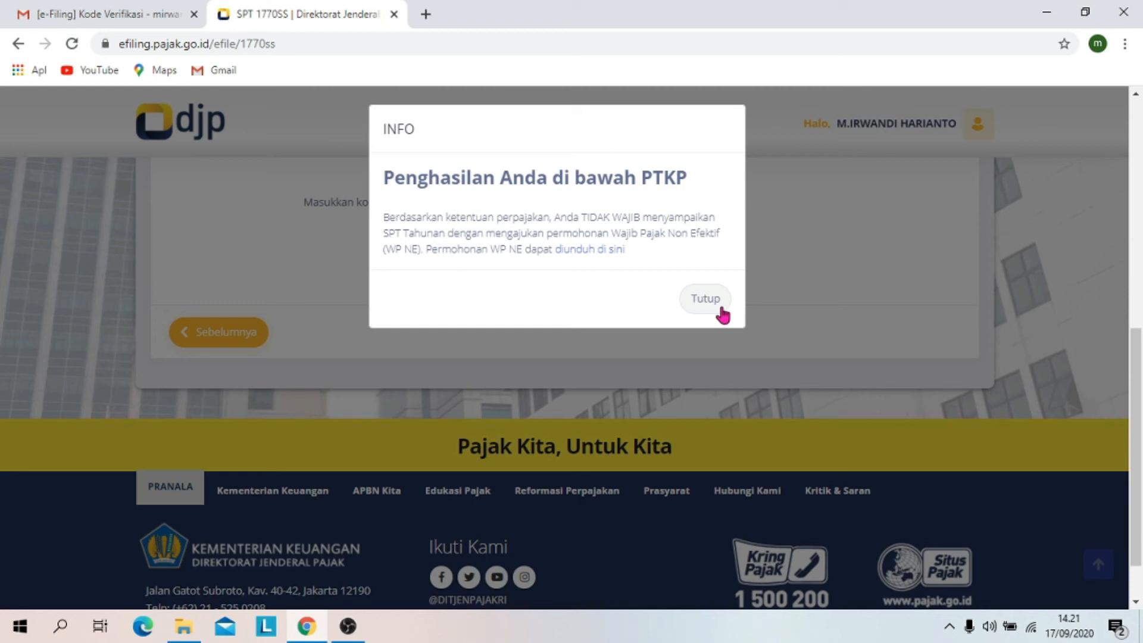
{"action": "left_click", "coordinate": [722, 314]}
{"action": "left_click", "coordinate": [471, 405]}
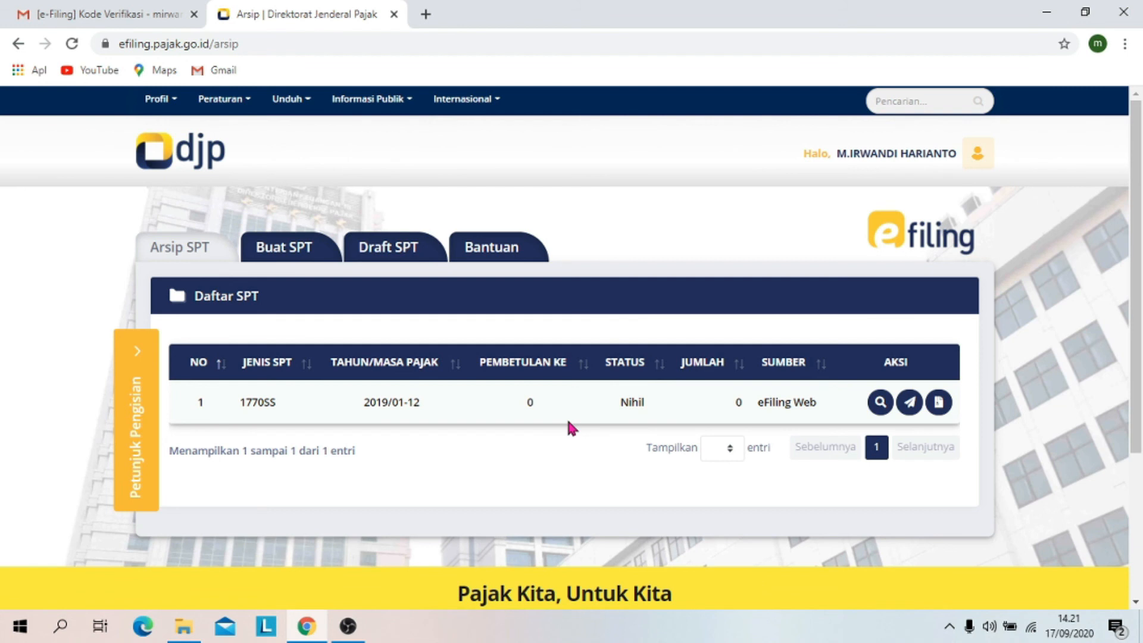
Step: Switch to Gmail, return from the verification code e-mail to the inbox and open the unread message
{"action": "left_click", "coordinate": [67, 18]}
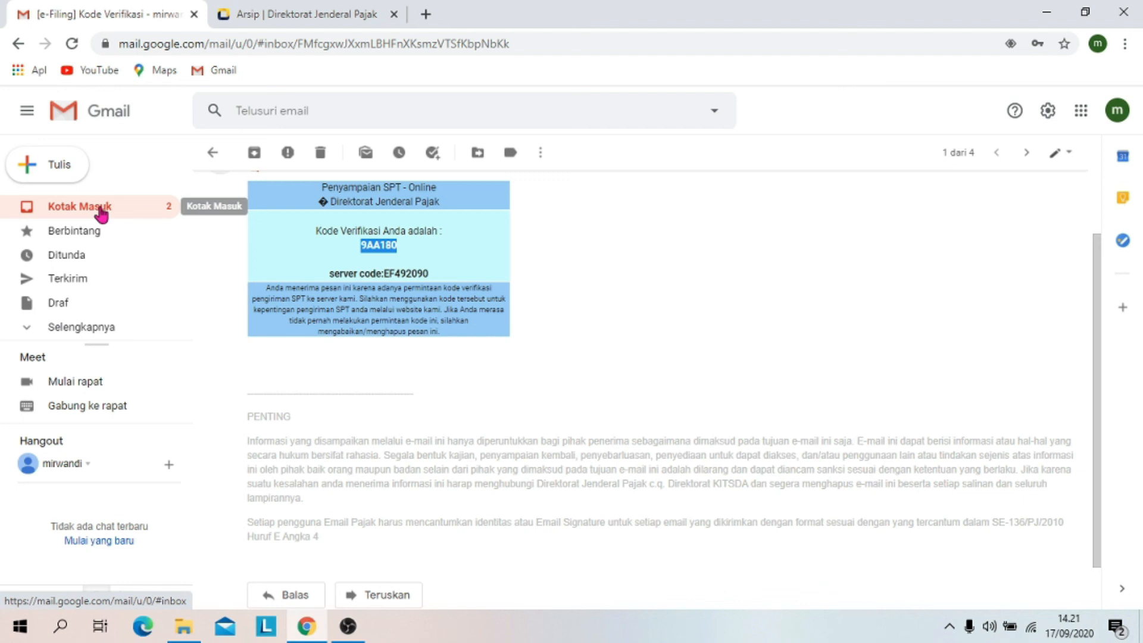
{"action": "left_click", "coordinate": [101, 213]}
{"action": "left_click", "coordinate": [595, 241]}
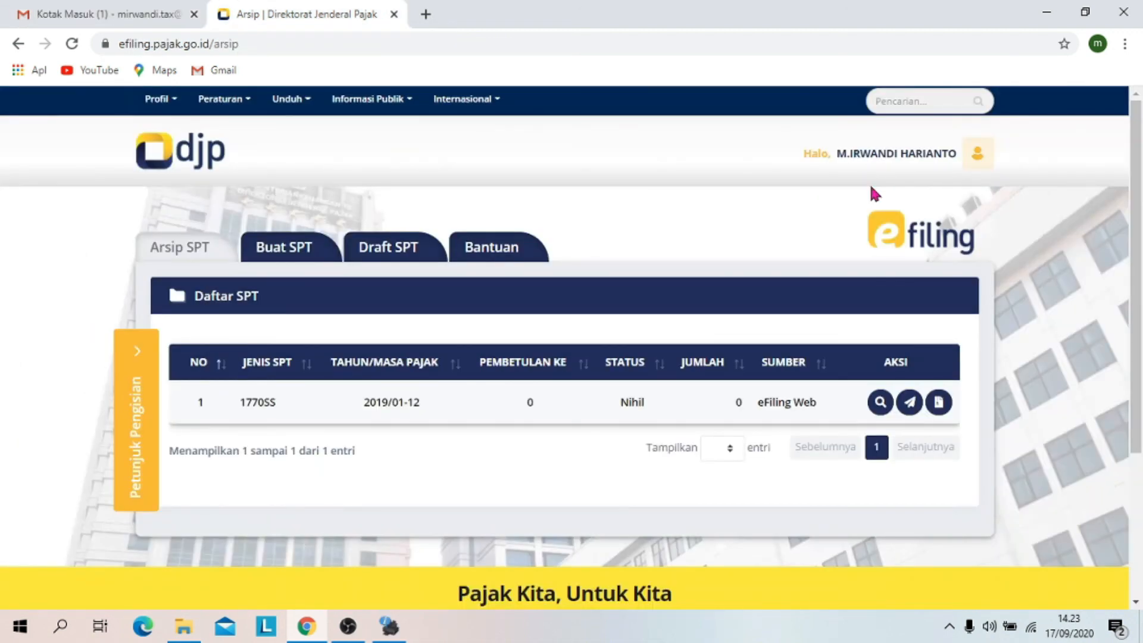
Step: Return to the DJP e-Filing archive and open the account's Profil Saya page
{"action": "left_click", "coordinate": [869, 183]}
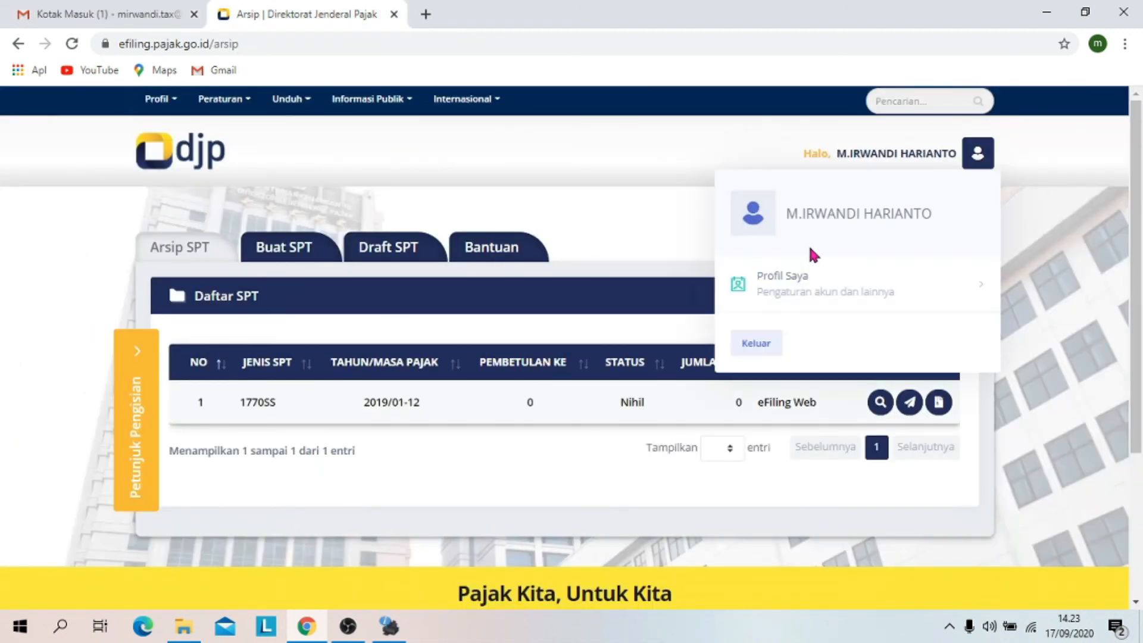
{"action": "left_click", "coordinate": [792, 287]}
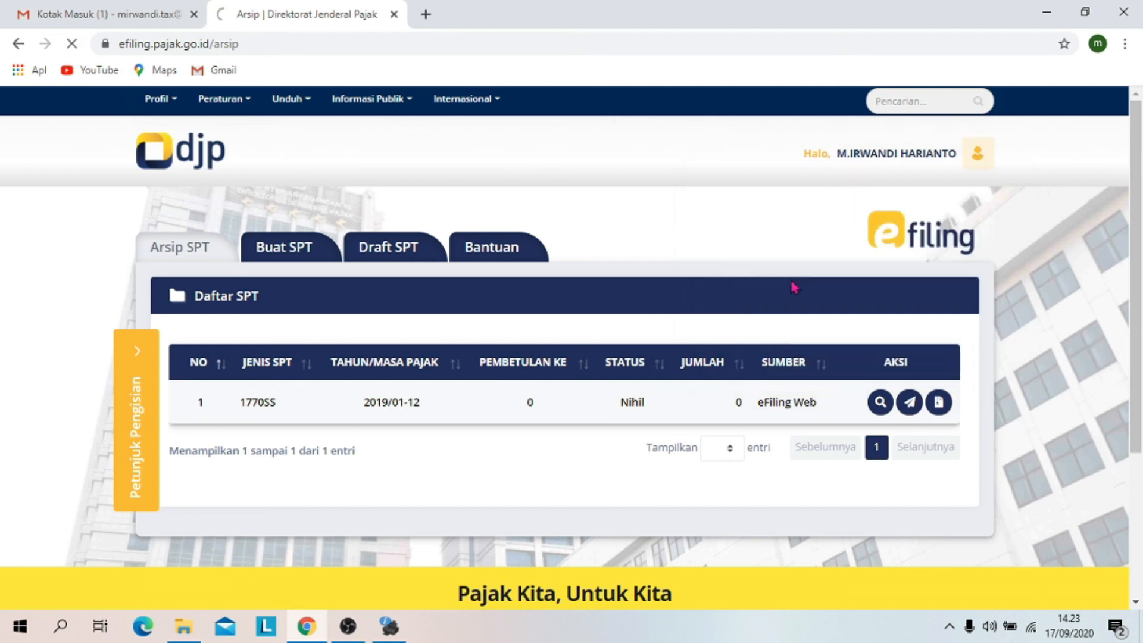